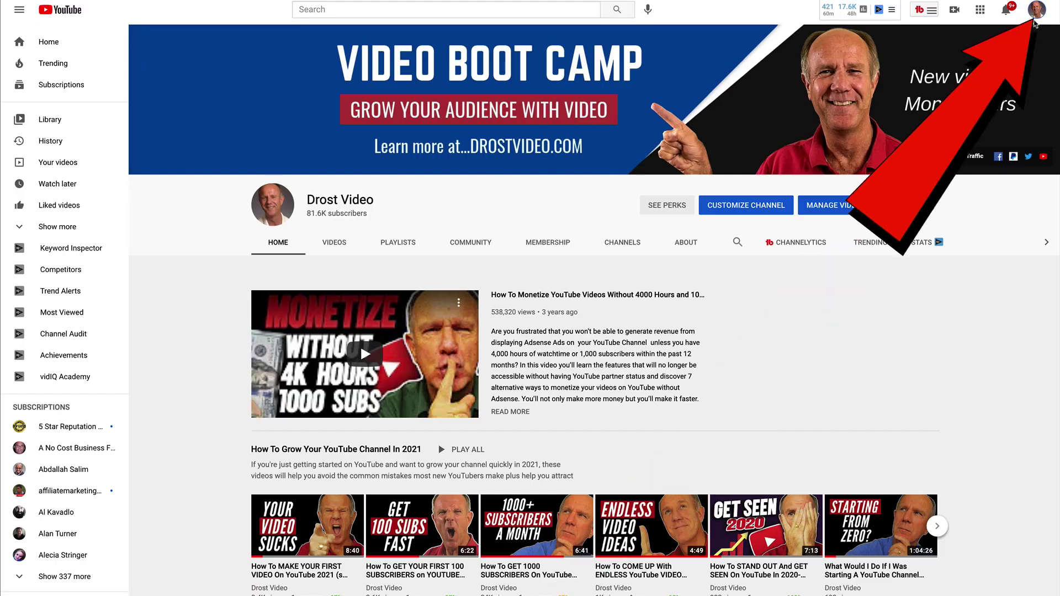
Step: Enable 'Include auto-generated captions' under YouTube's Playback and performance settings
left_click(1036, 11)
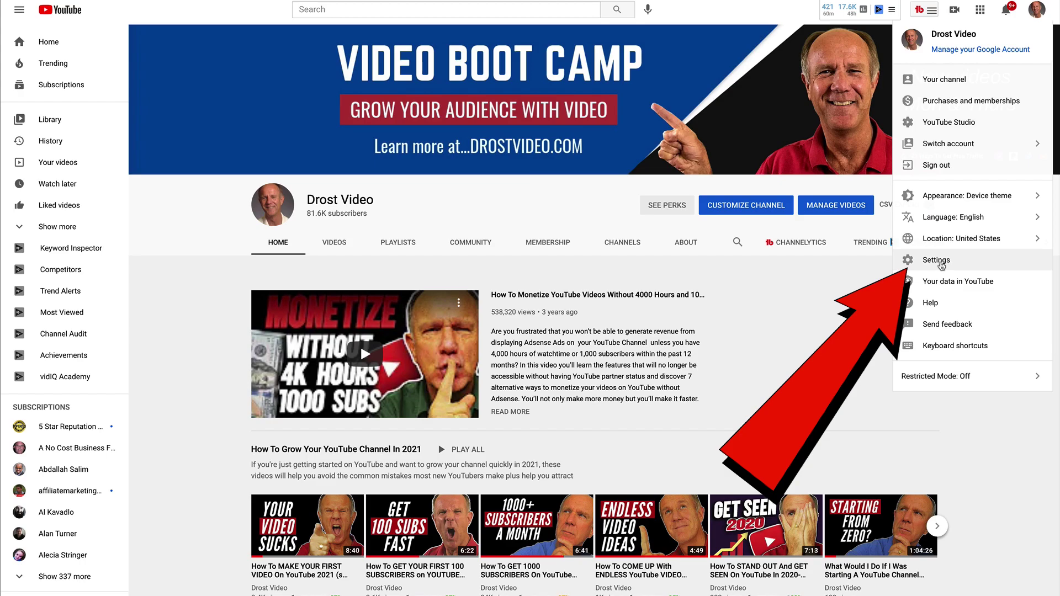
left_click(941, 267)
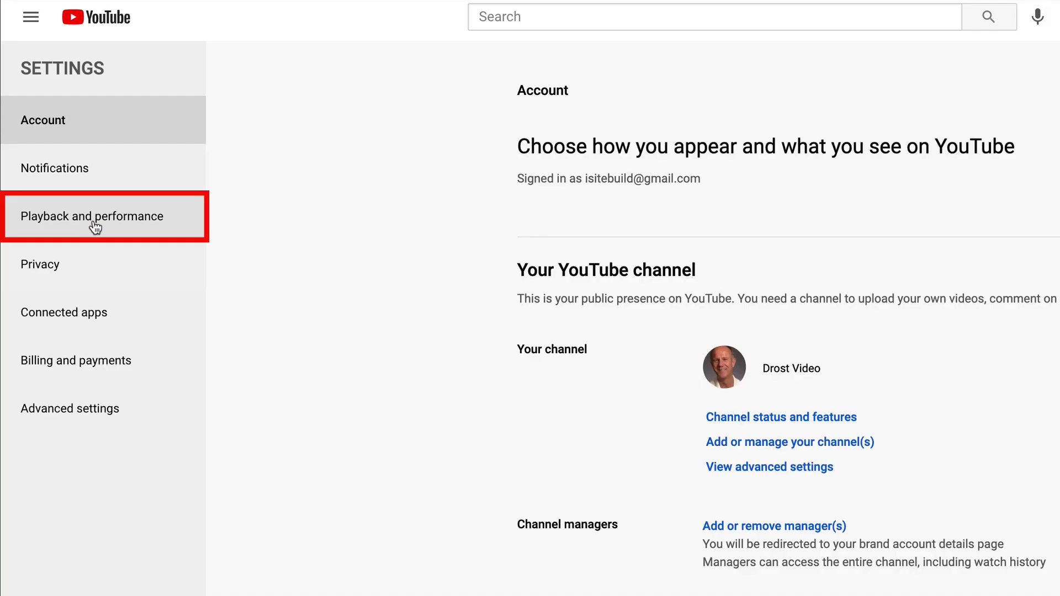
left_click(98, 228)
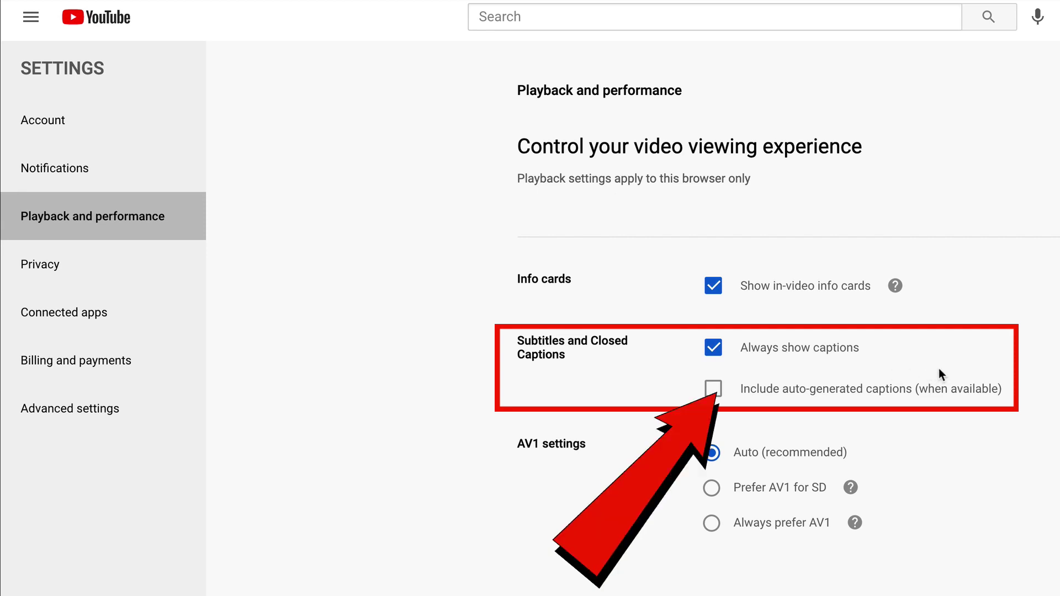
left_click(713, 389)
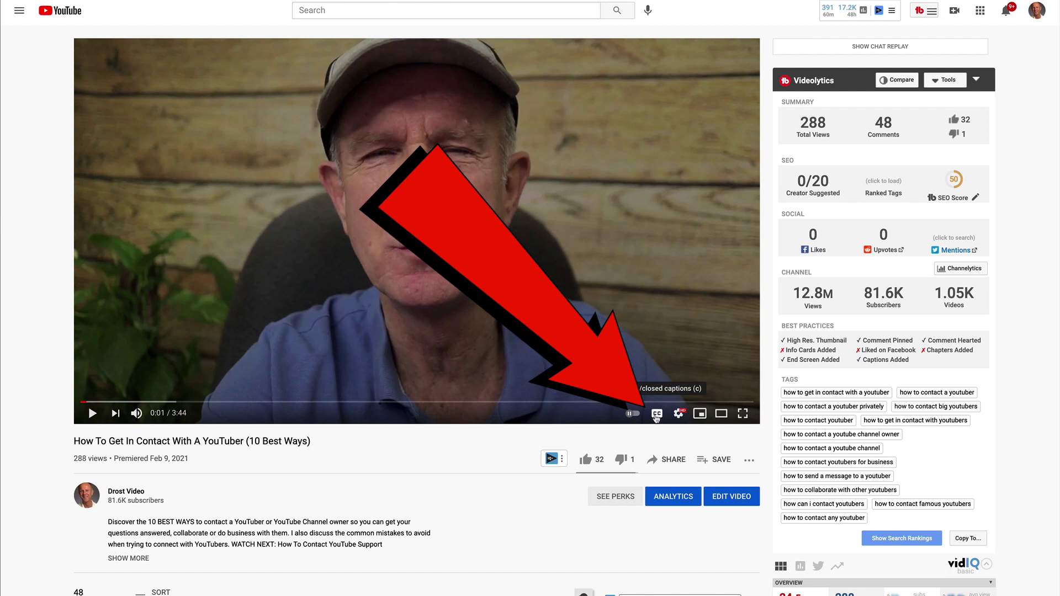
Step: Turn on English captions with the player's CC button
left_click(657, 415)
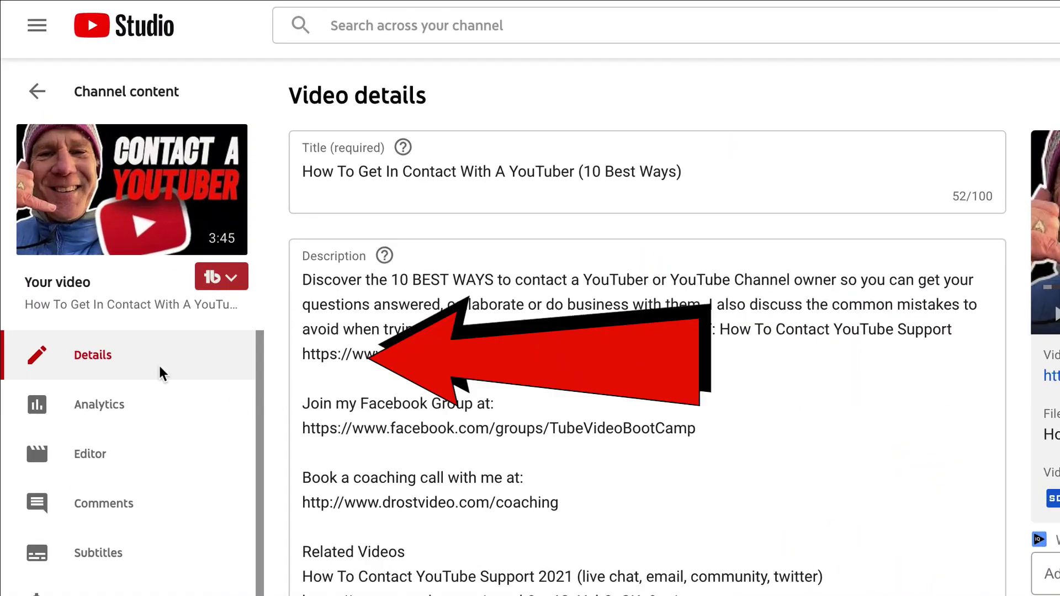
Step: Scroll Video details down to the 'Language, subtitles, and closed captions (CC)' section
scroll(580, 469, "down", 10)
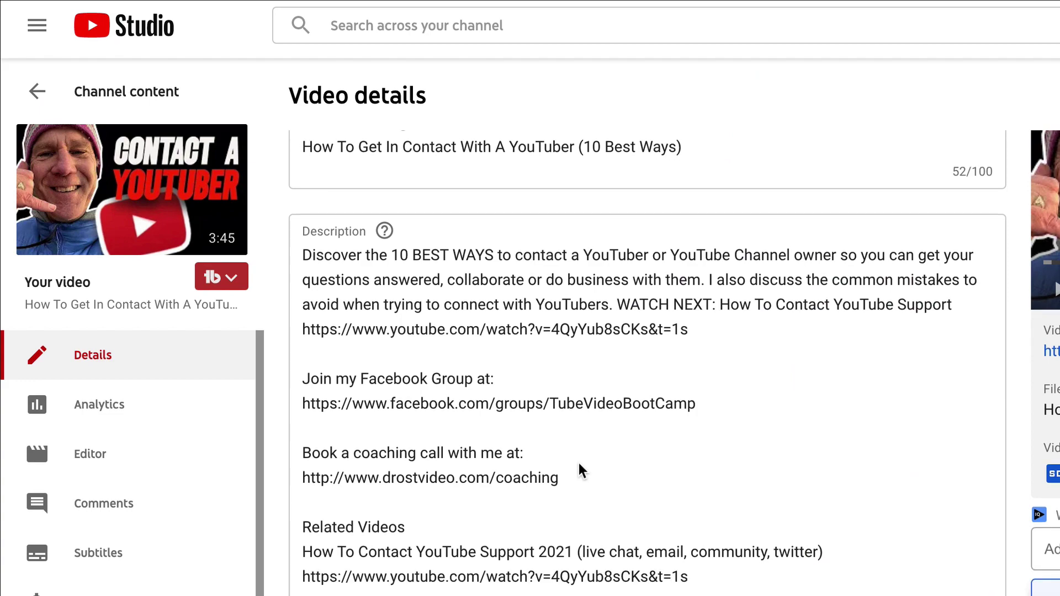
scroll(581, 472, "down", 10)
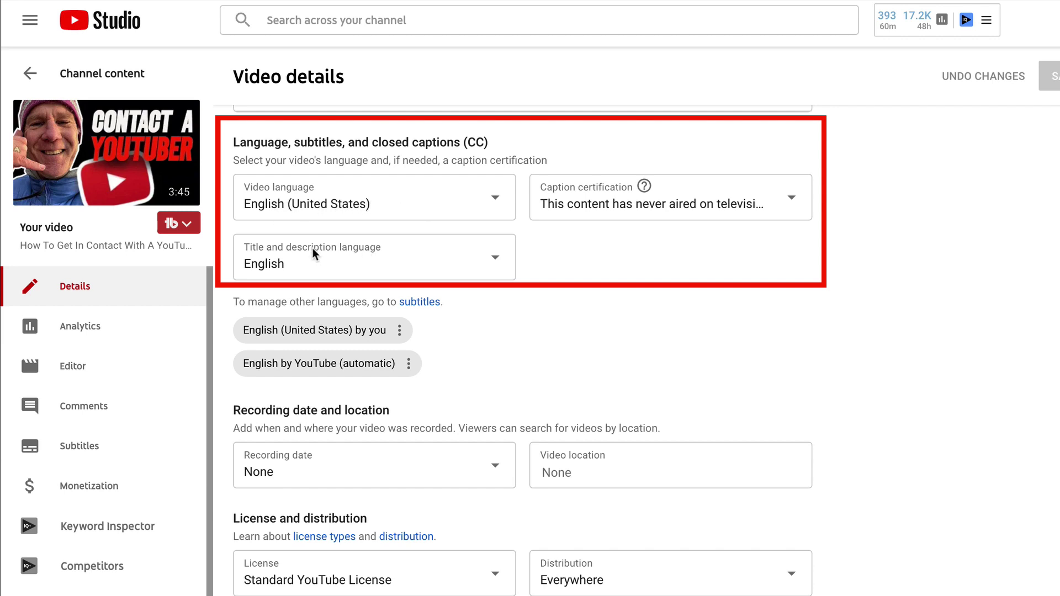
Step: Review the menus of the automatic English and English (United States) caption tracks
scroll(332, 267, "down", 1)
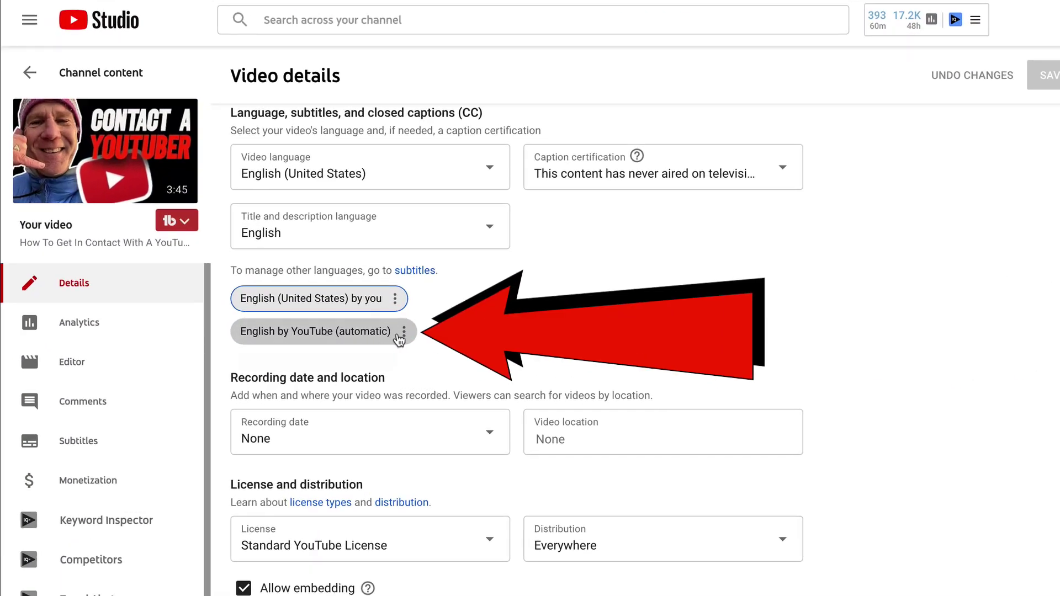
left_click(404, 332)
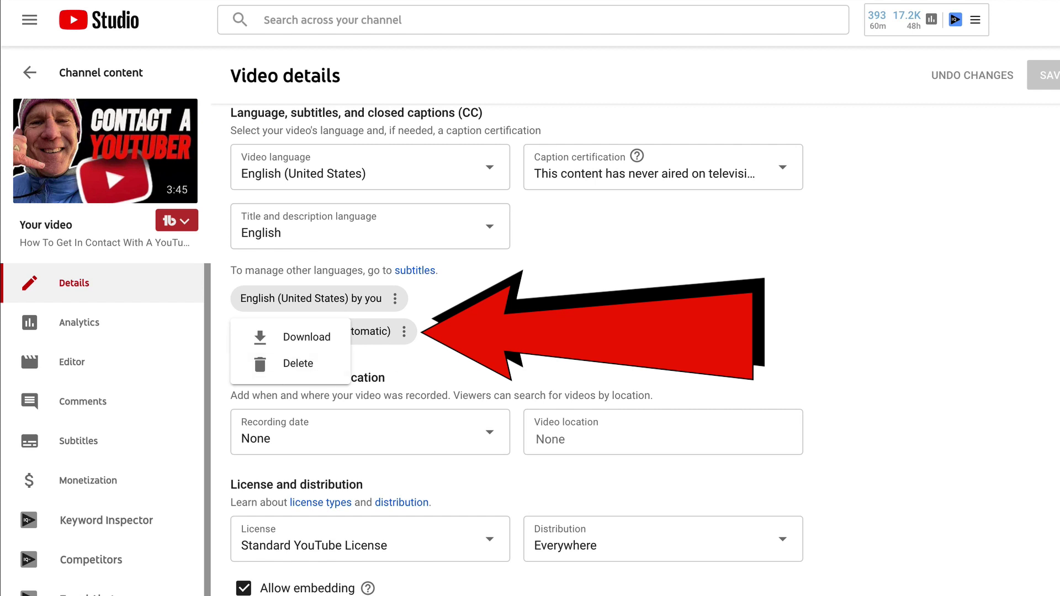
key("Escape")
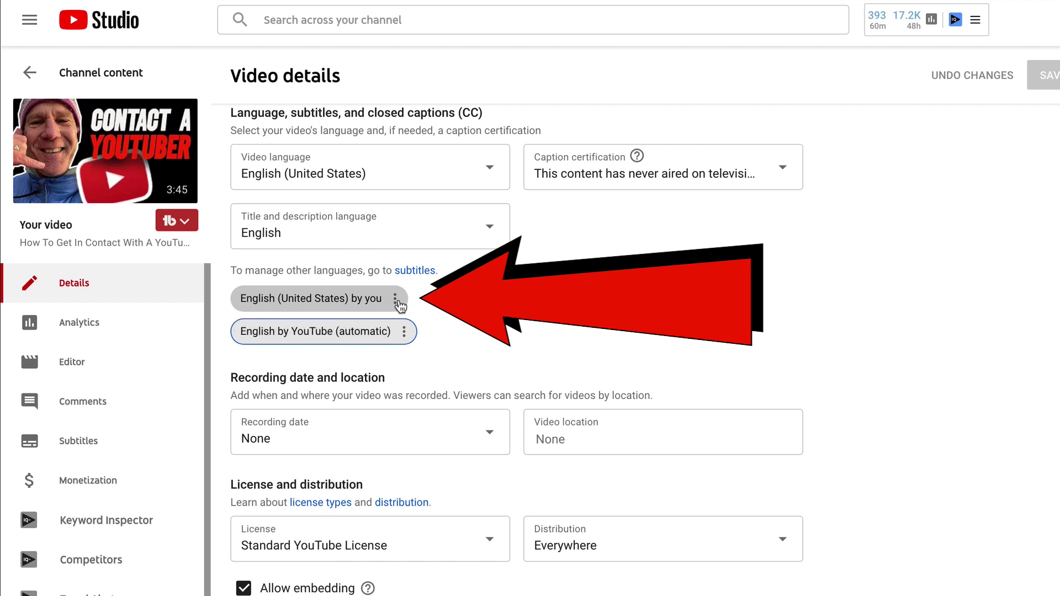
left_click(396, 301)
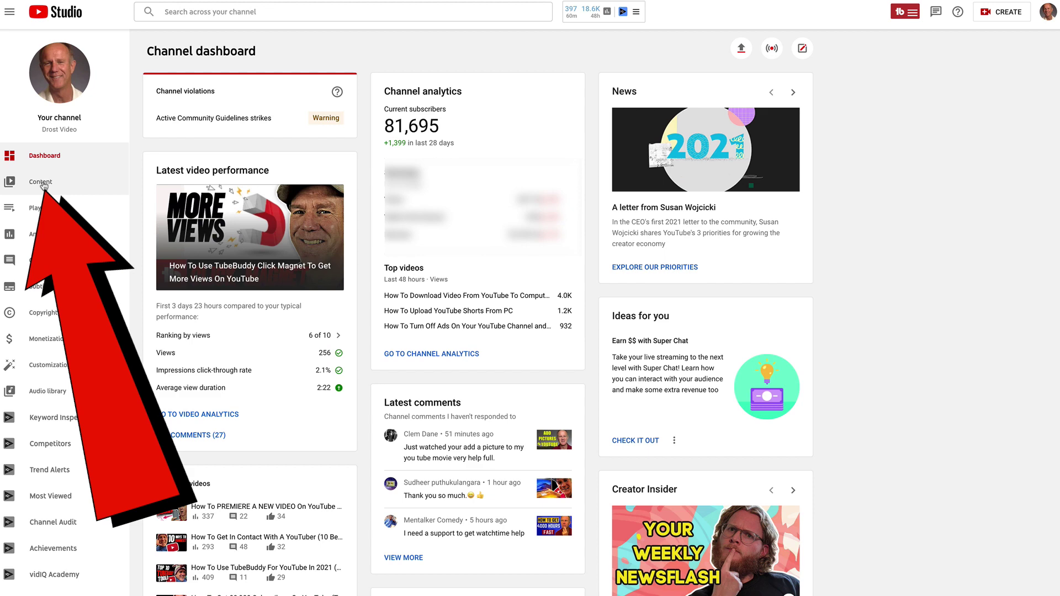
Step: Go to the TubeBuddy Click Magnet video's Subtitles page from Content
left_click(42, 183)
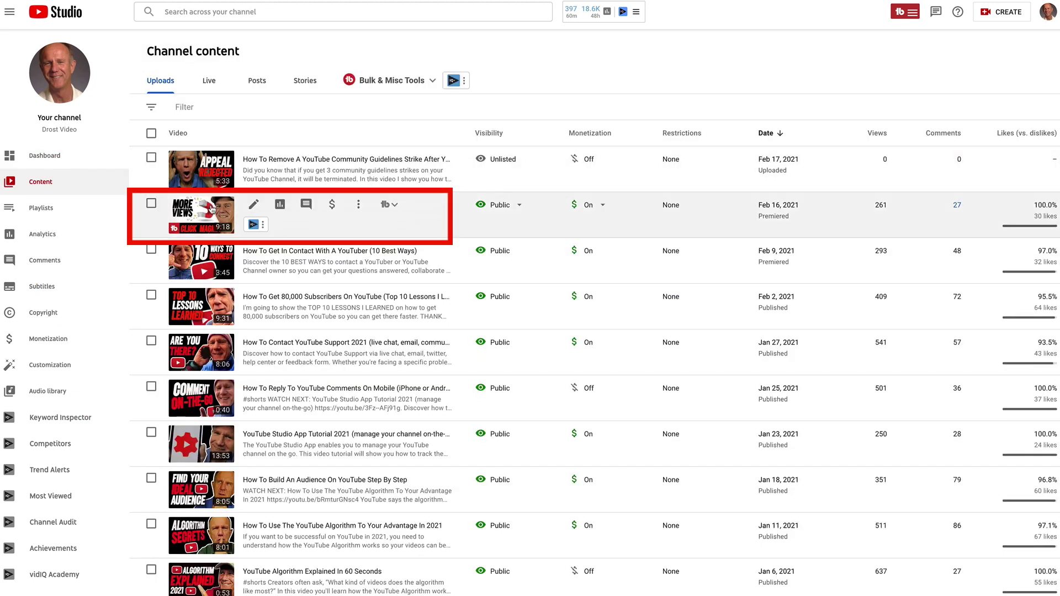
left_click(255, 207)
left_click(42, 292)
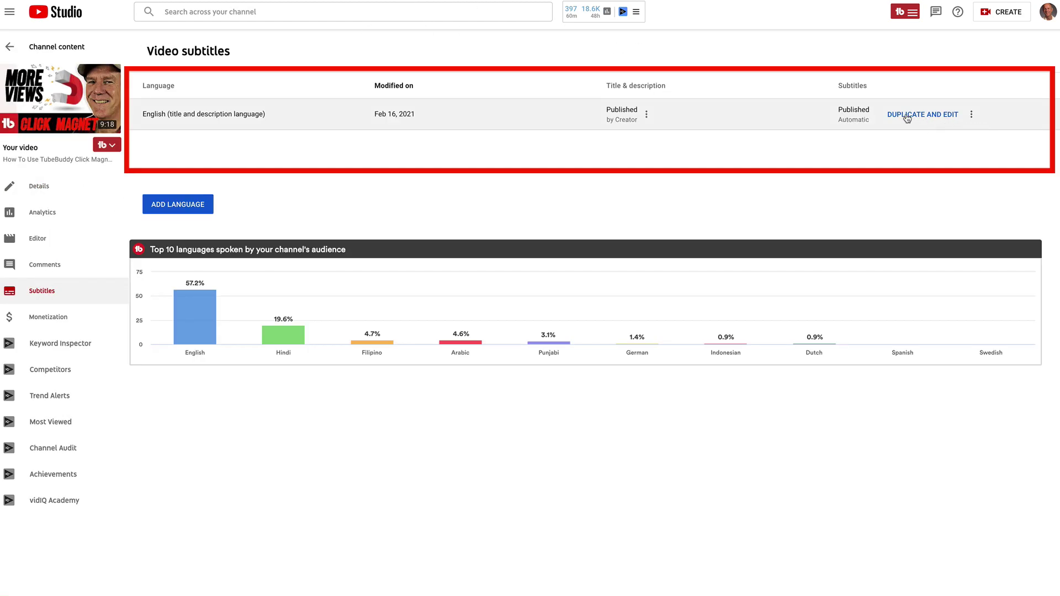
Step: Check the track row menus, then choose Duplicate and Edit on the automatic subtitles
left_click(648, 117)
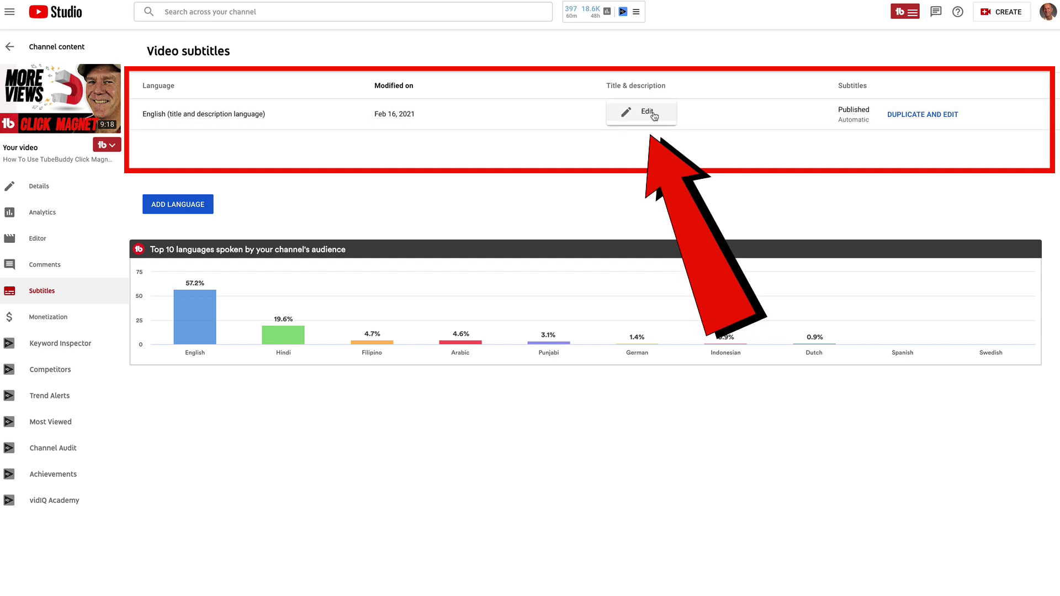
left_click(741, 102)
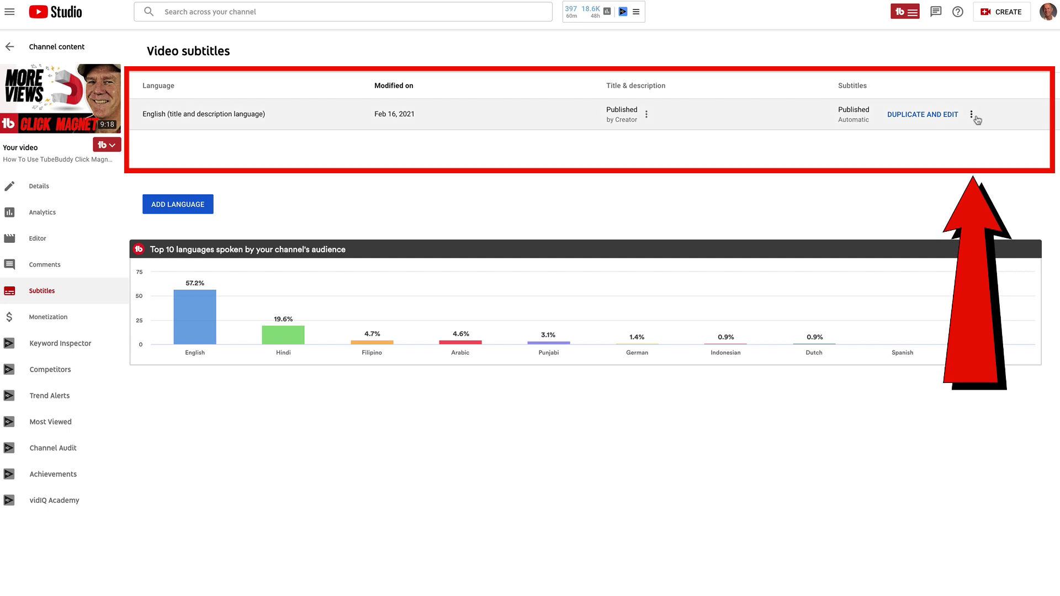
left_click(972, 115)
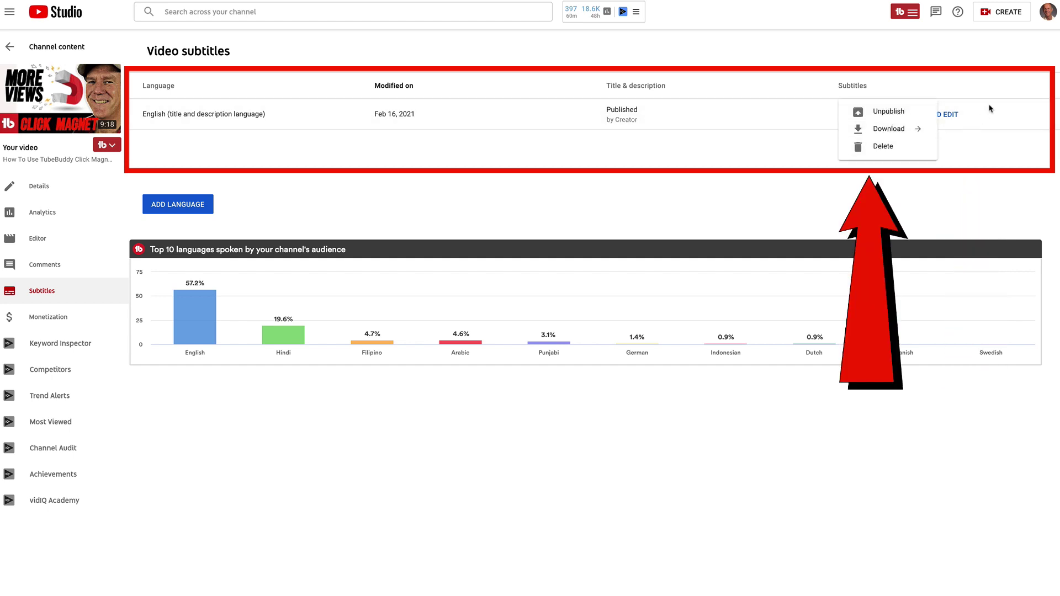
key("Escape")
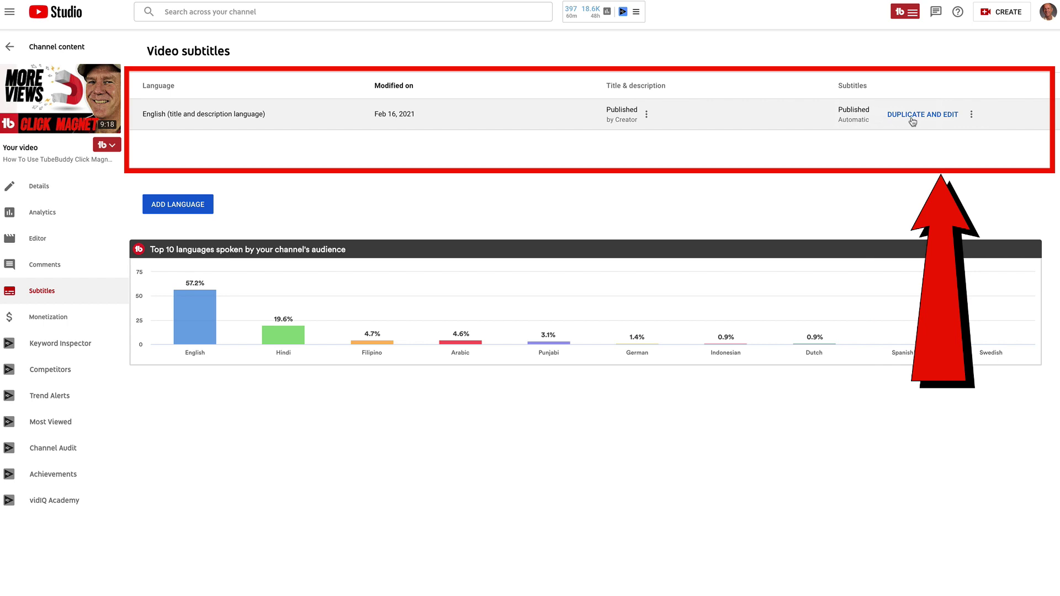
left_click(915, 115)
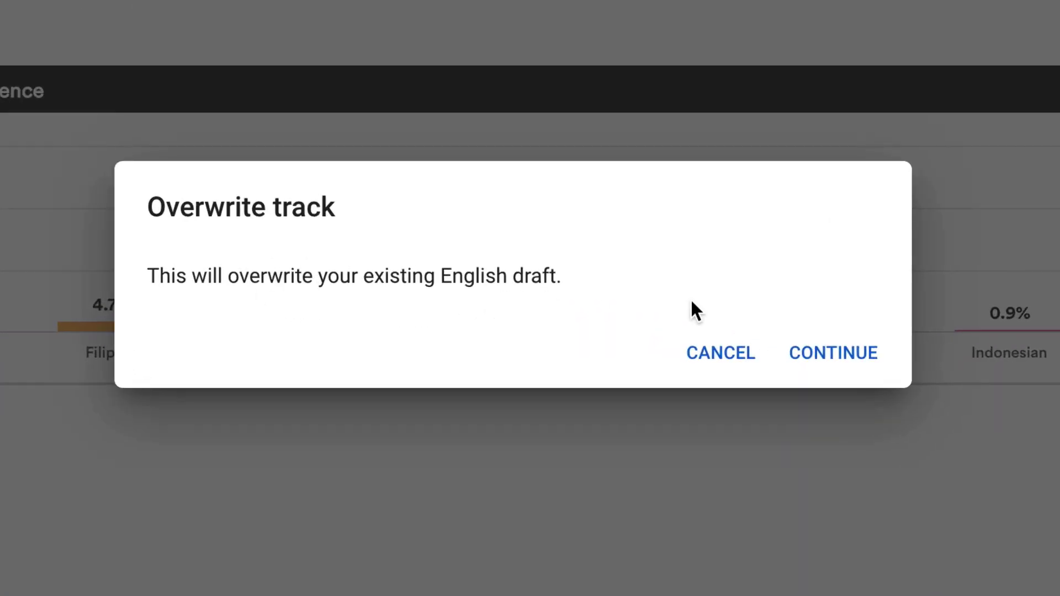
Step: Overwrite the English draft, auto-sync the caption text, preview timing, and publish it
left_click(821, 358)
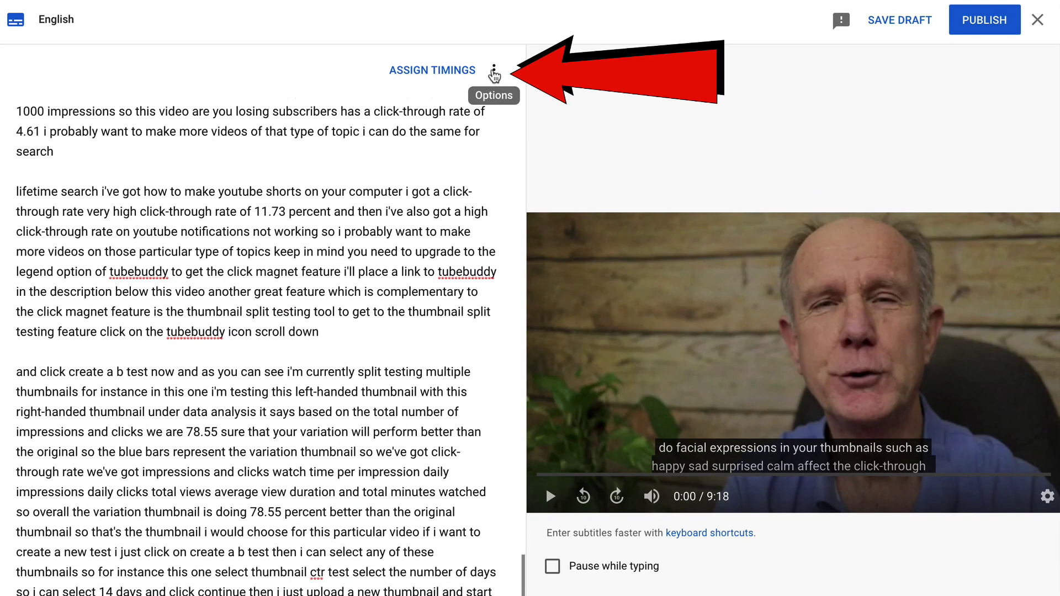
left_click(495, 74)
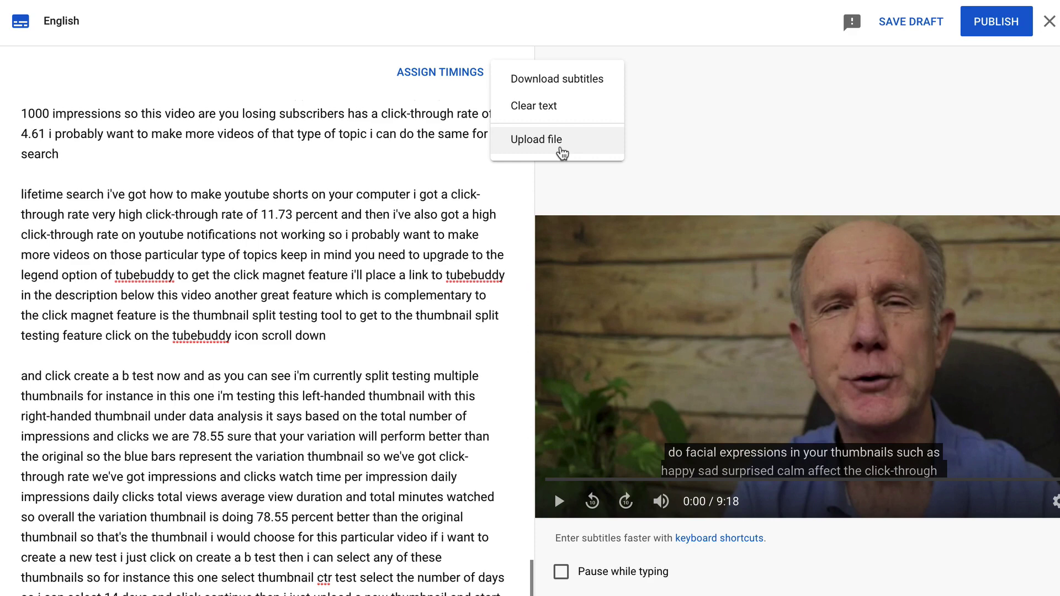
left_click(435, 73)
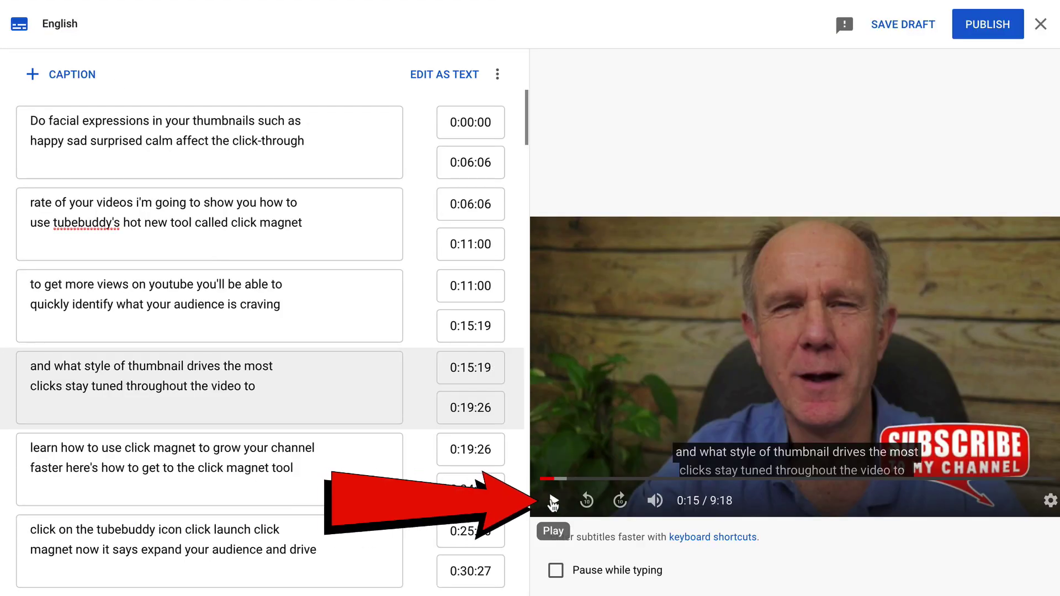
left_click(553, 502)
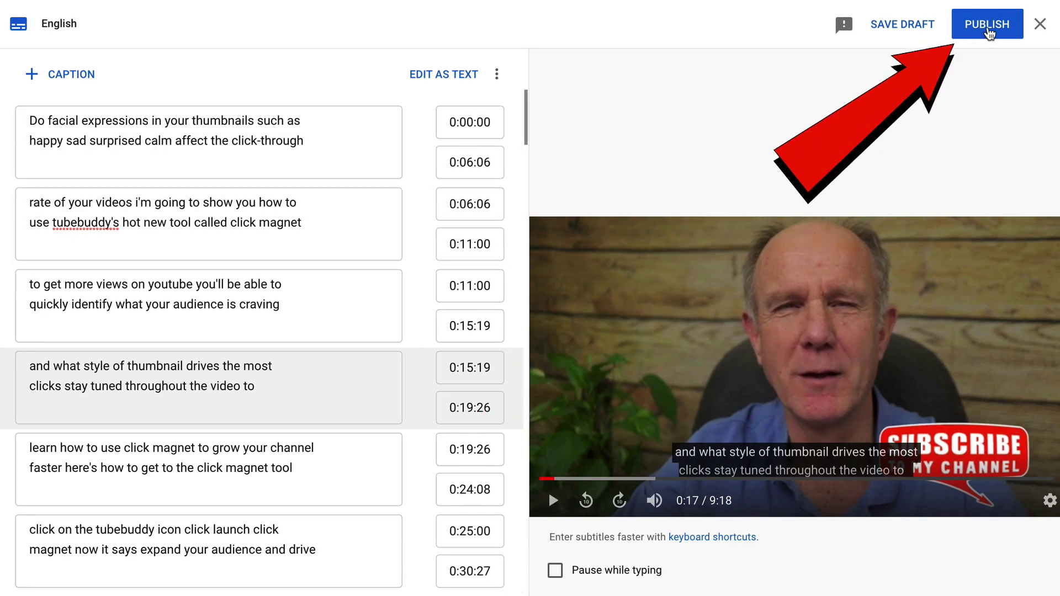
left_click(983, 27)
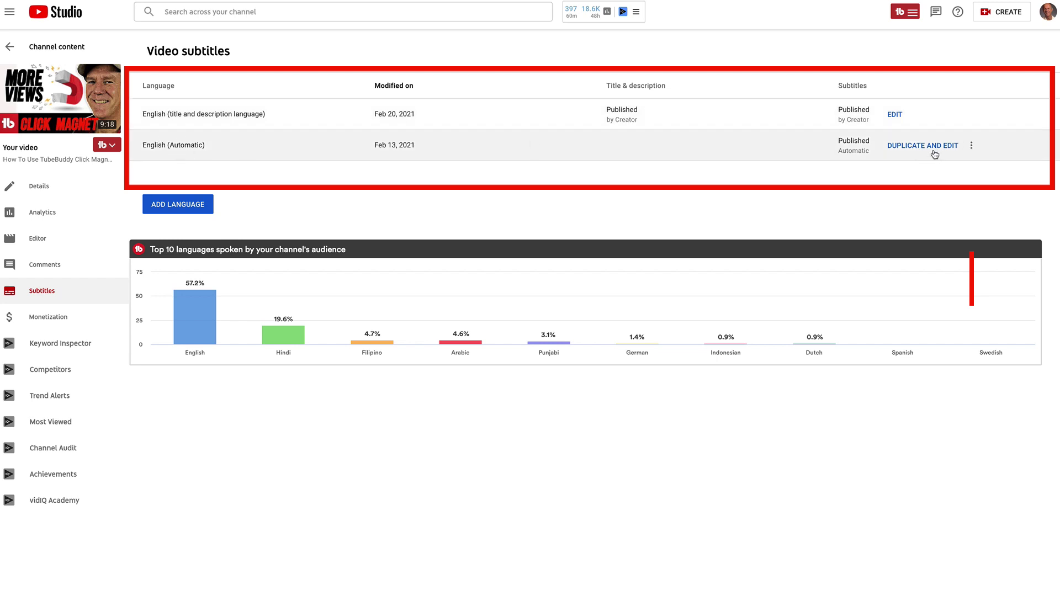
Step: View the Duplicate, Download and Delete options on the English (Automatic) track
left_click(973, 146)
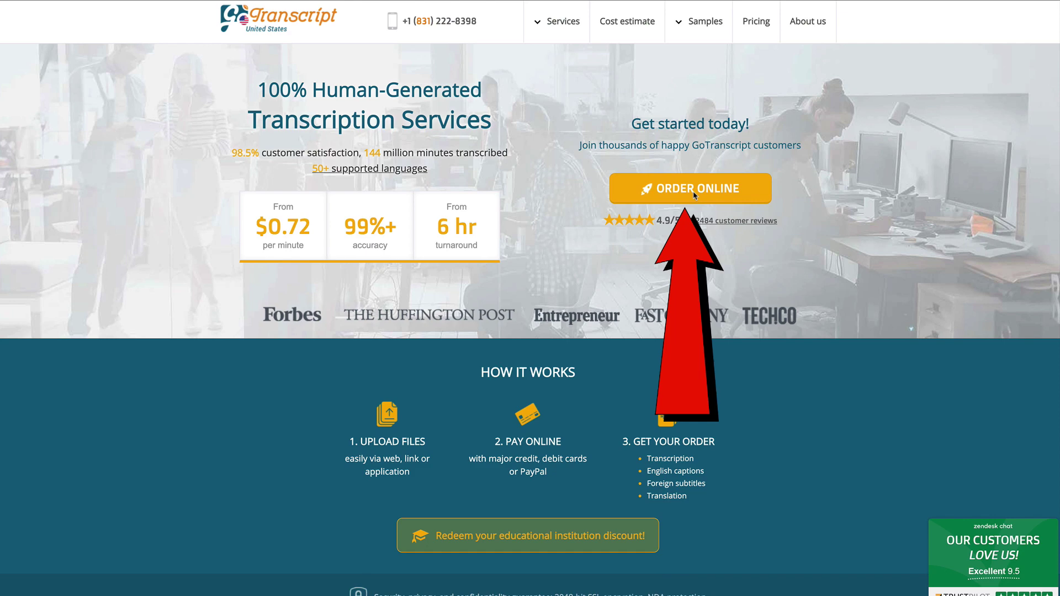
Step: Start a GoTranscript online transcript order with ORDER ONLINE
left_click(695, 194)
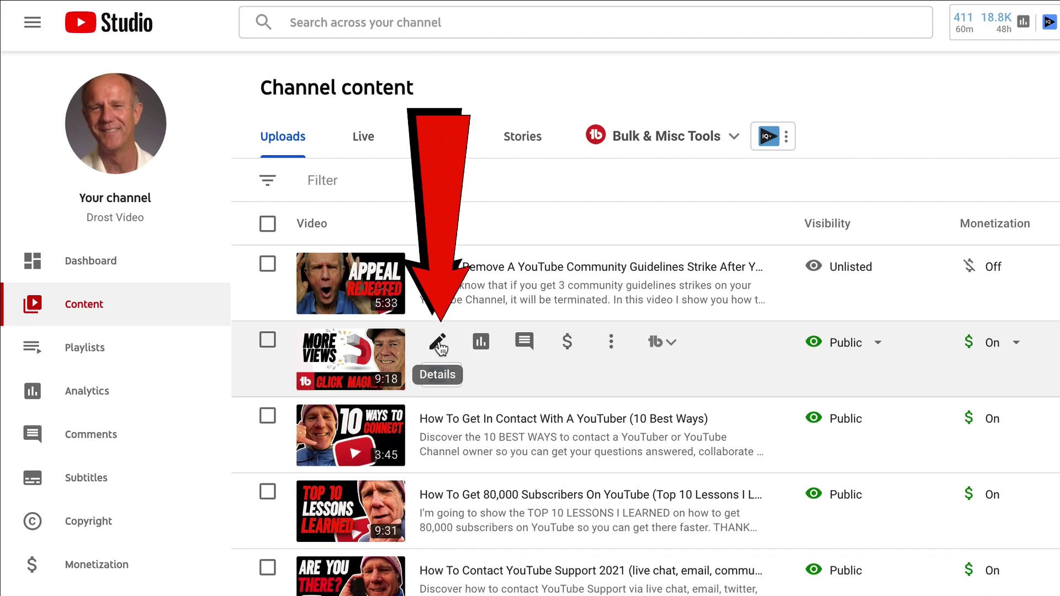
Step: Add English (United States) on the Click Magnet video's Subtitles page and begin its captions
left_click(253, 220)
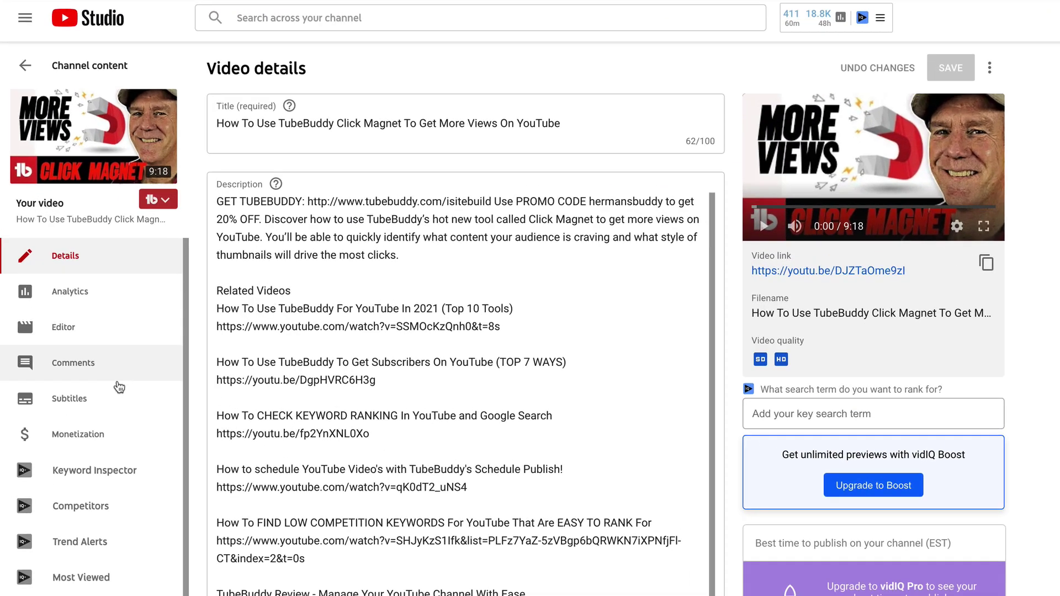
left_click(110, 399)
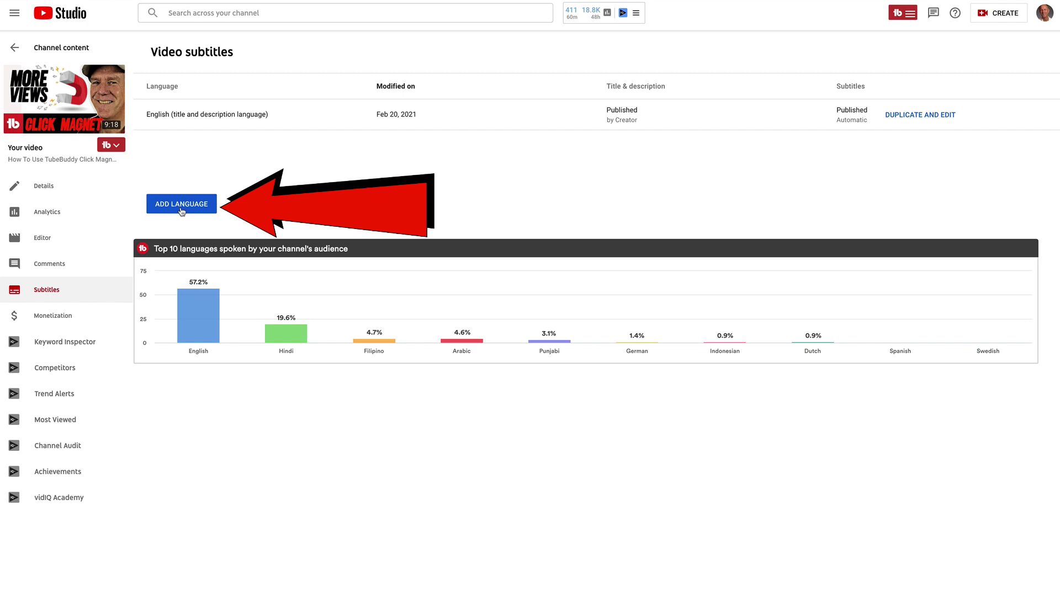
left_click(181, 204)
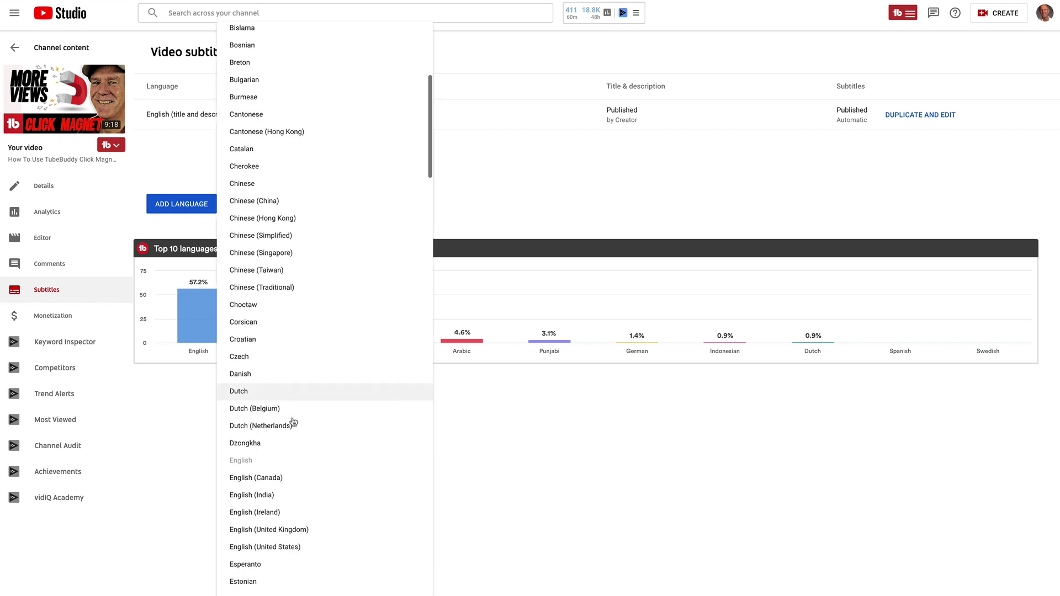
left_click(291, 549)
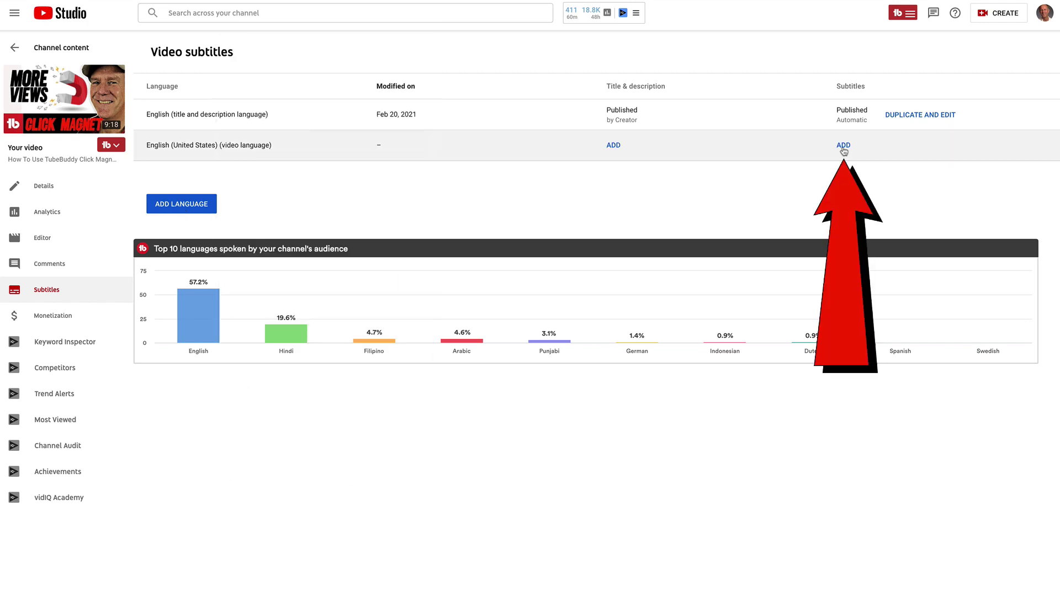
left_click(844, 146)
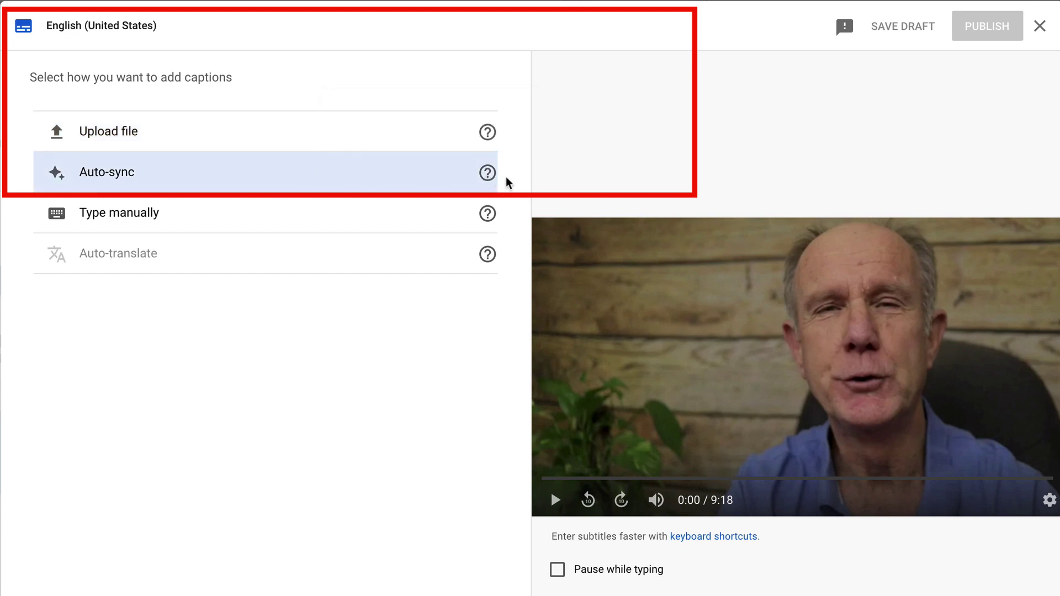
mouse_move(487, 175)
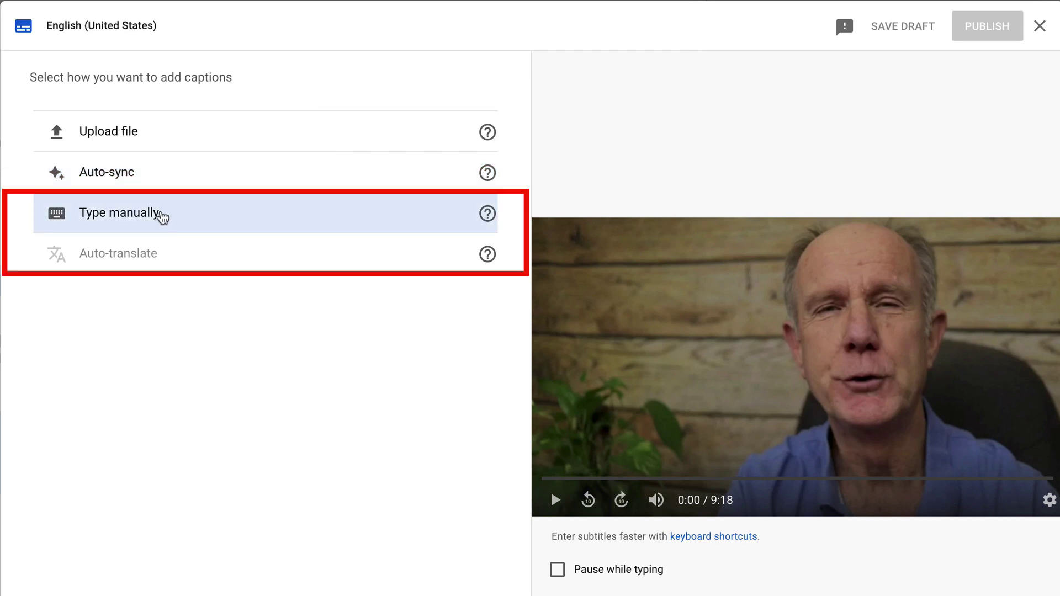
mouse_move(487, 219)
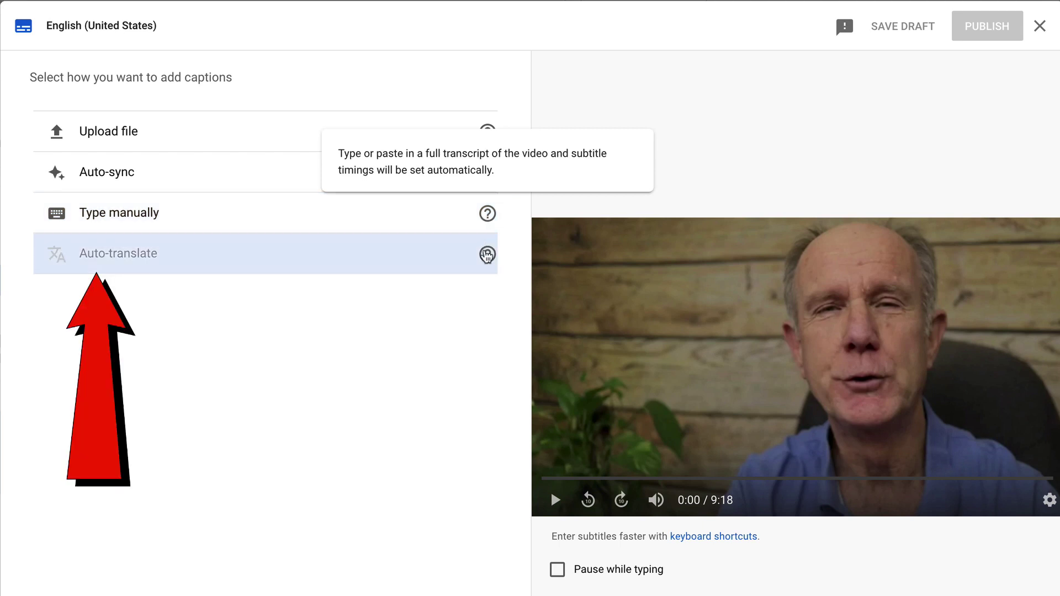
mouse_move(489, 258)
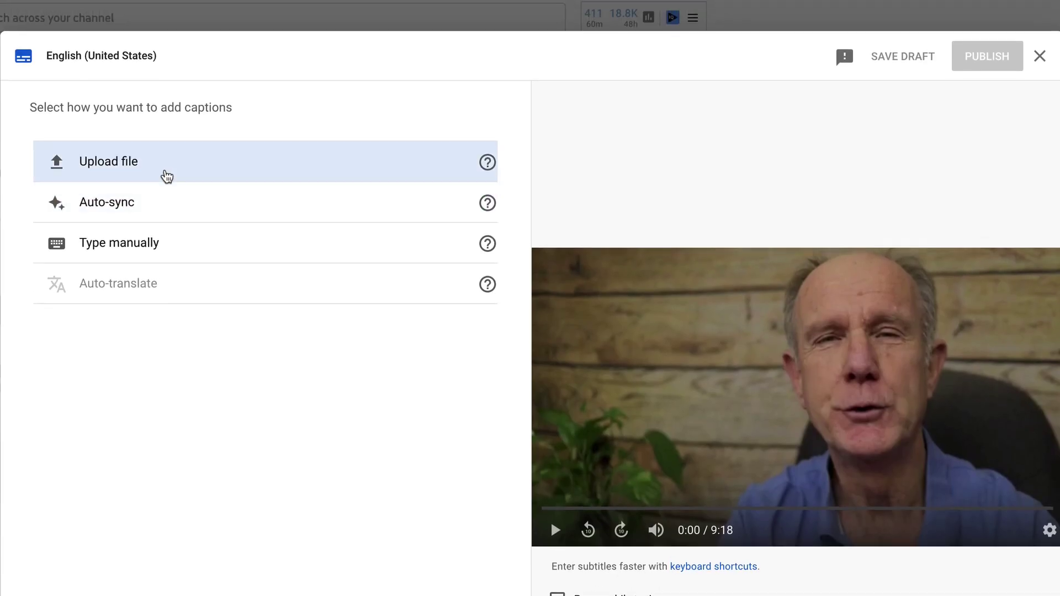
mouse_move(488, 168)
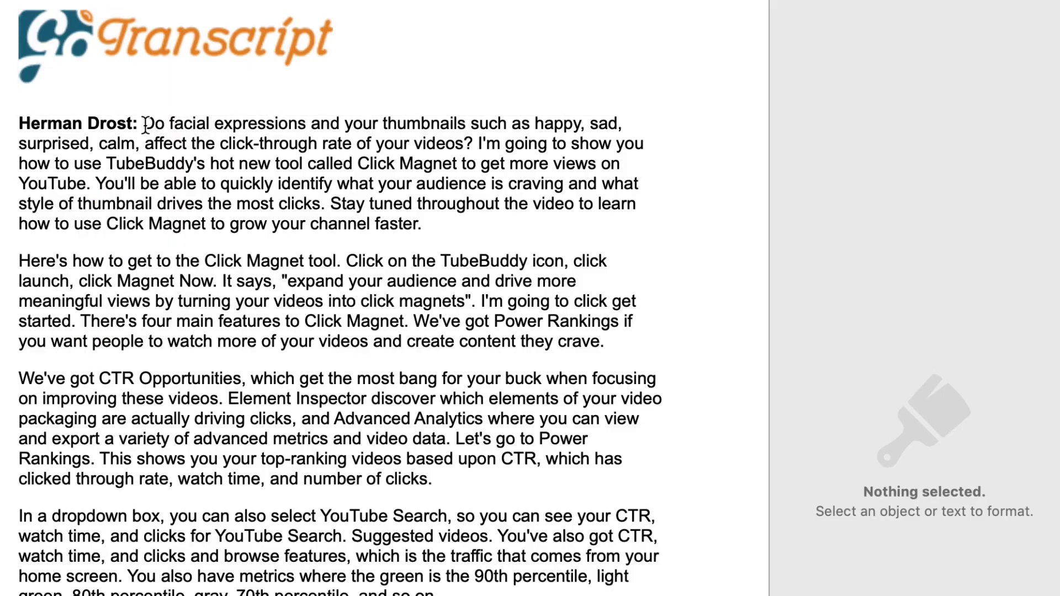
Step: Select the whole GoTranscript transcript in Pages, from the first paragraph to the end
left_click_drag(145, 124, 651, 593)
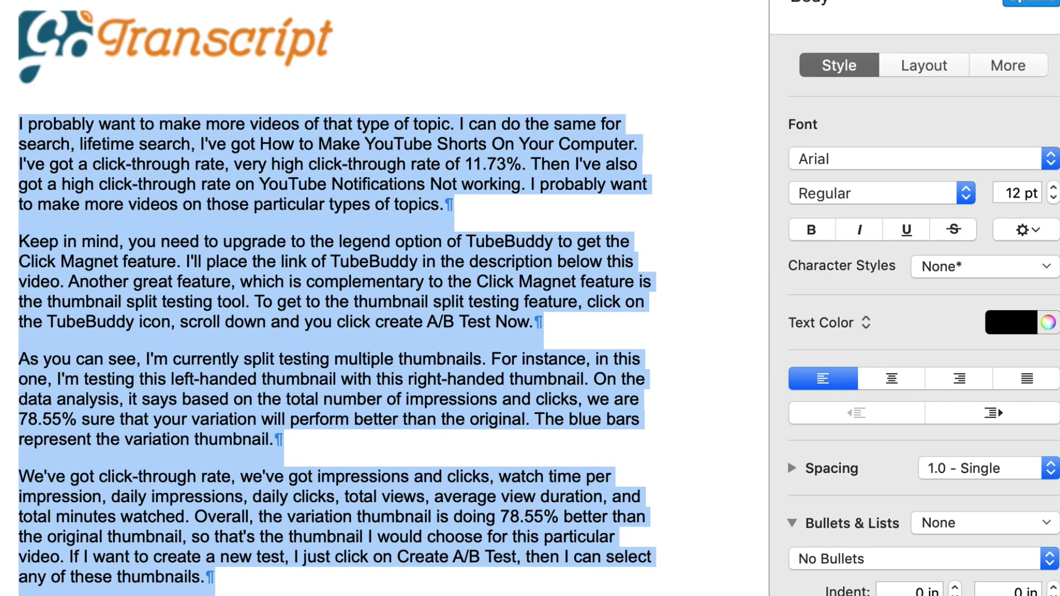
scroll(384, 298, "up", 5)
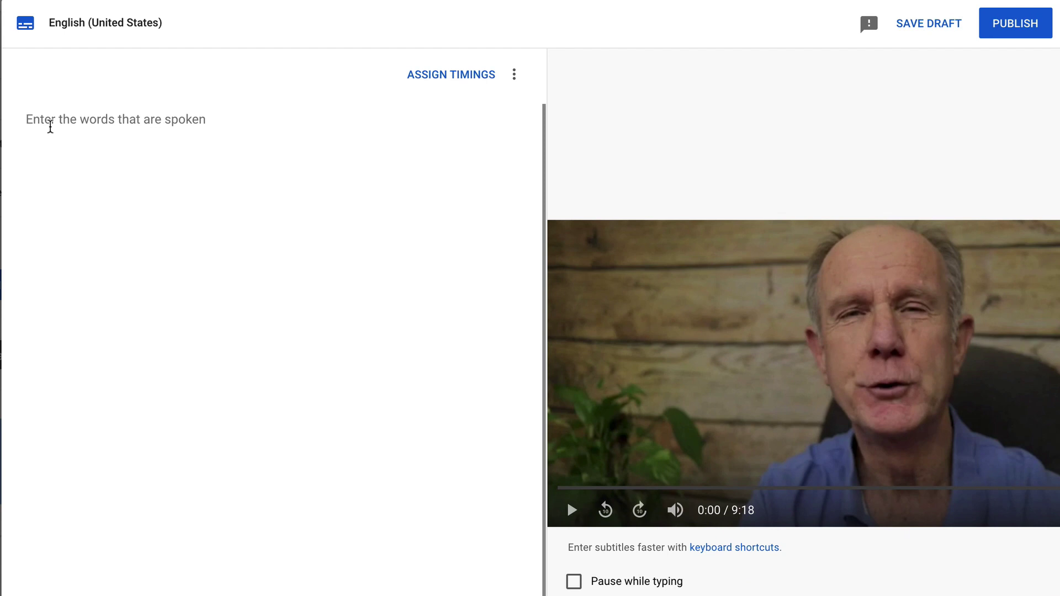
Step: Paste the transcript into the English (United States) caption box and auto-sync it into timed captions
right_click(51, 126)
left_click(89, 234)
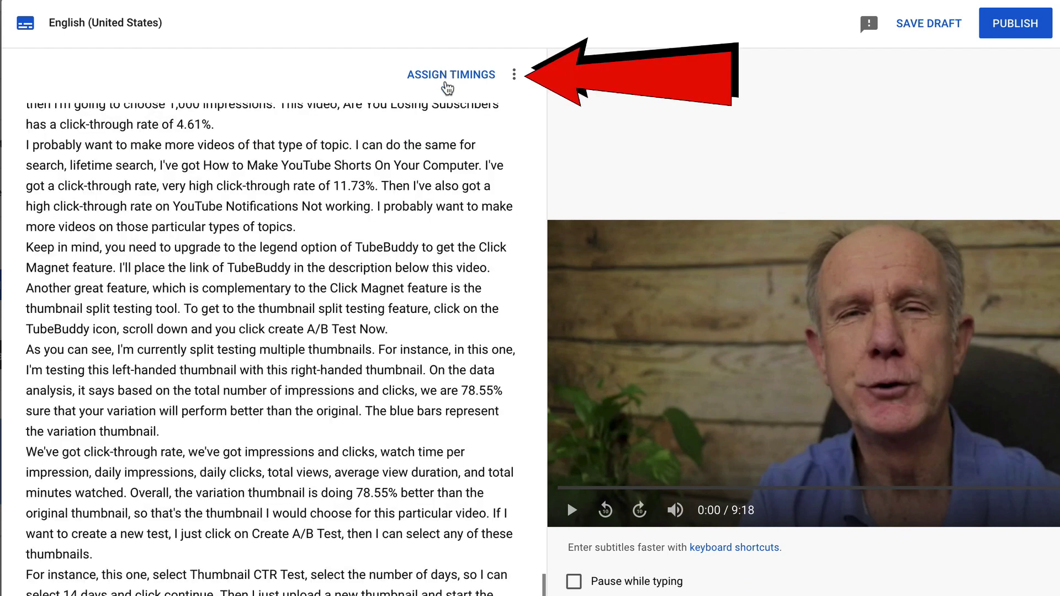
left_click(449, 80)
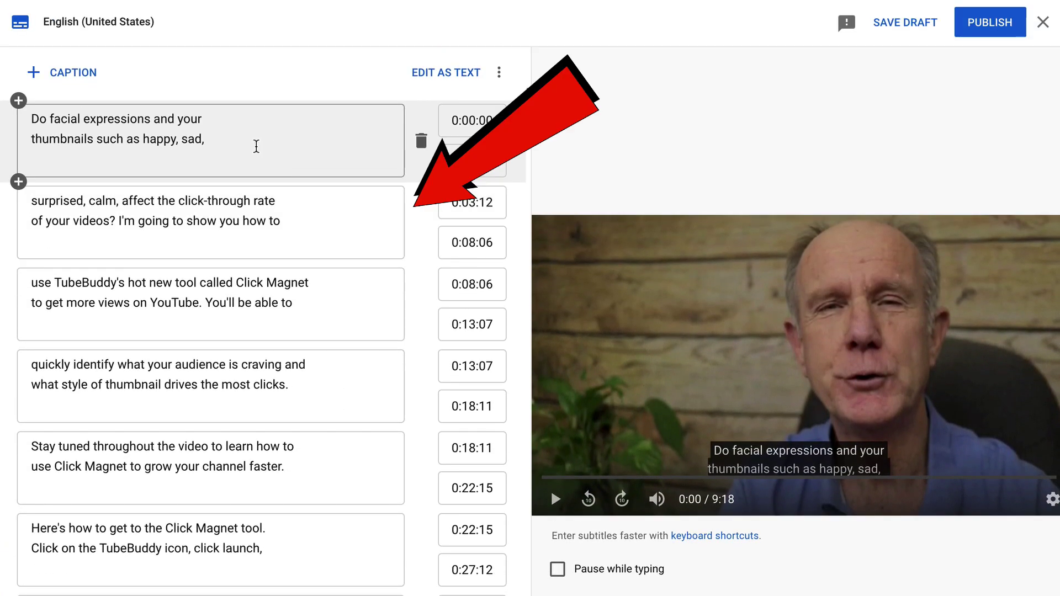
scroll(235, 552, "down", 1)
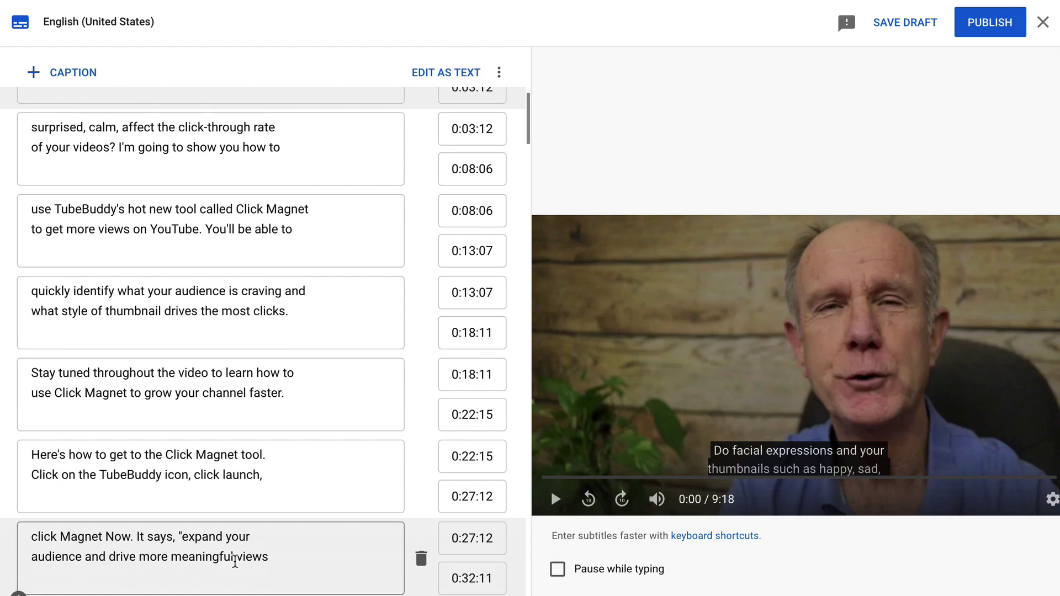
scroll(235, 562, "down", 3)
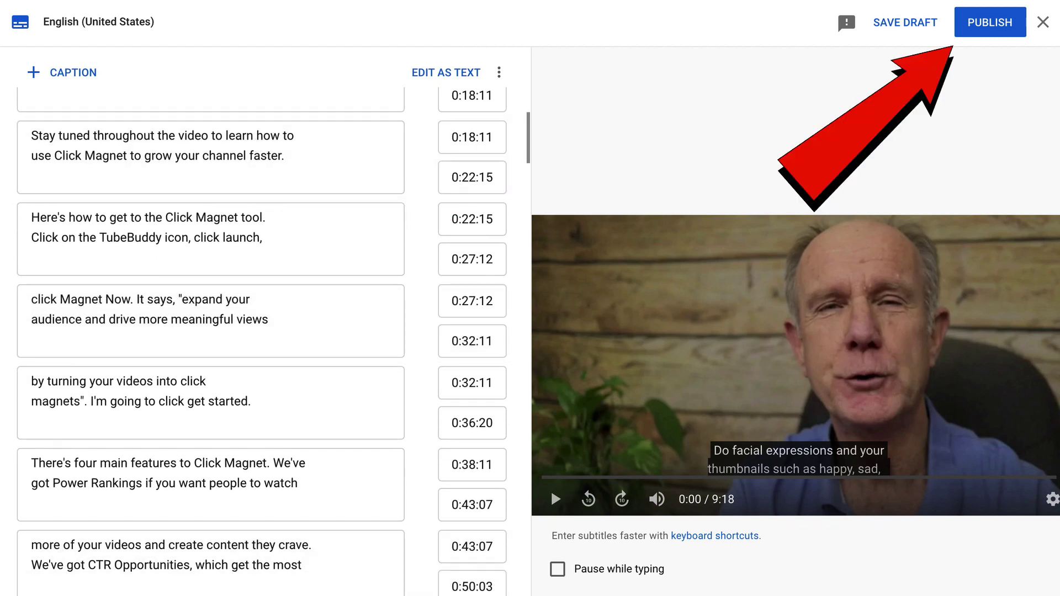
Step: Publish the English (United States) caption track
left_click(991, 24)
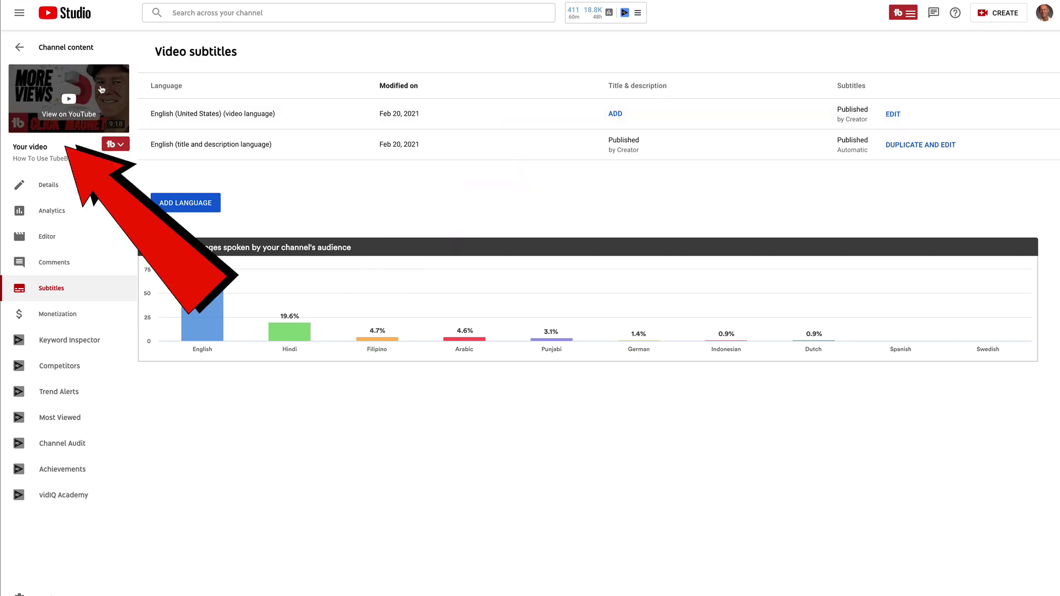
Step: Play the Click Magnet video on its YouTube watch page to see the captions
left_click(101, 89)
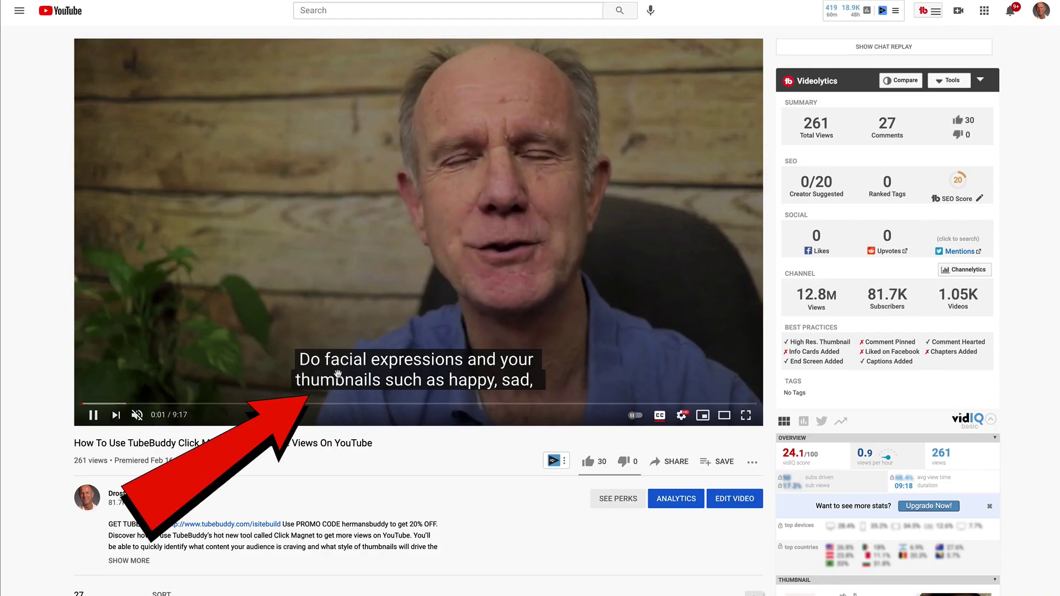